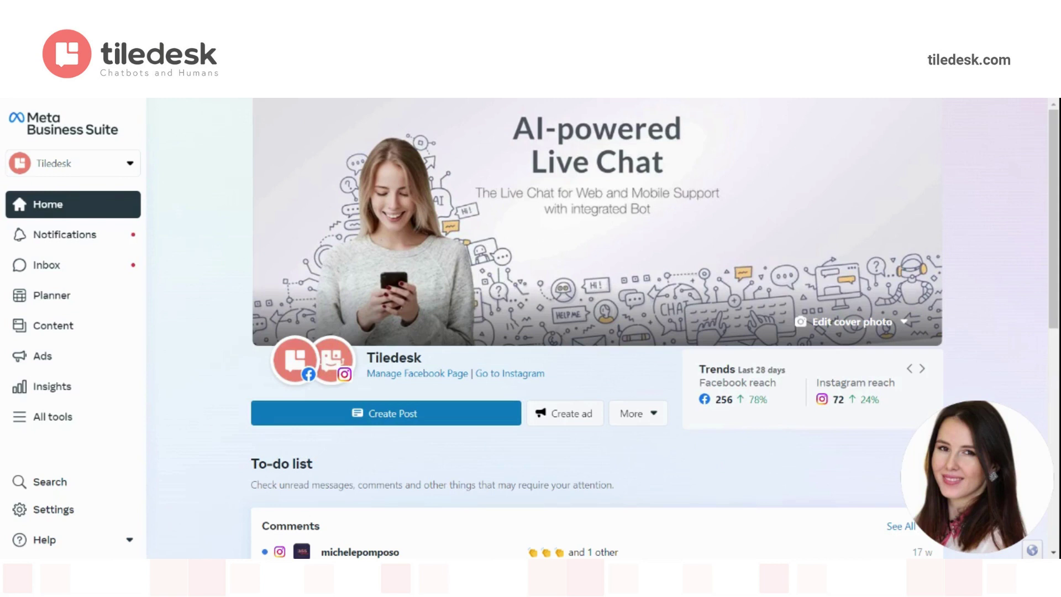
Go to Settings in Meta Business Suite and bring up the All tools menu.
left_click(52, 511)
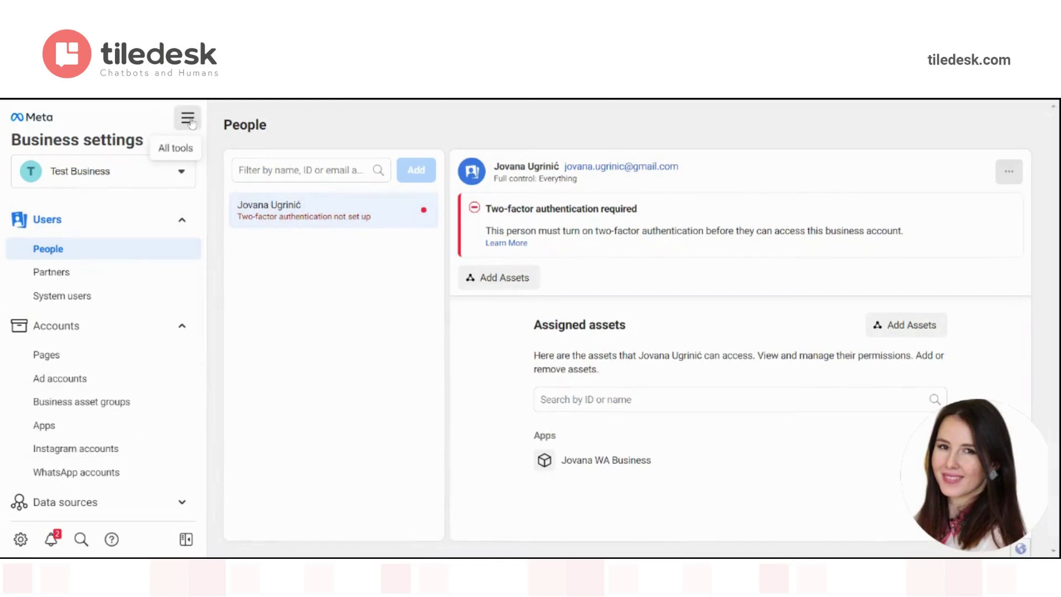
left_click(188, 118)
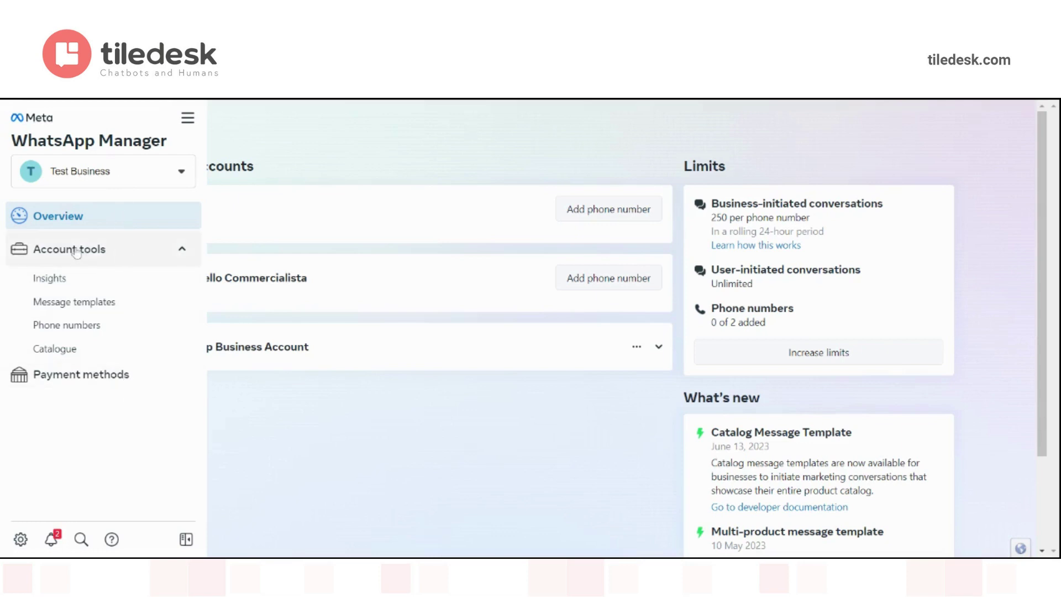
Go to Message templates in the WhatsApp Manager sidebar.
left_click(100, 303)
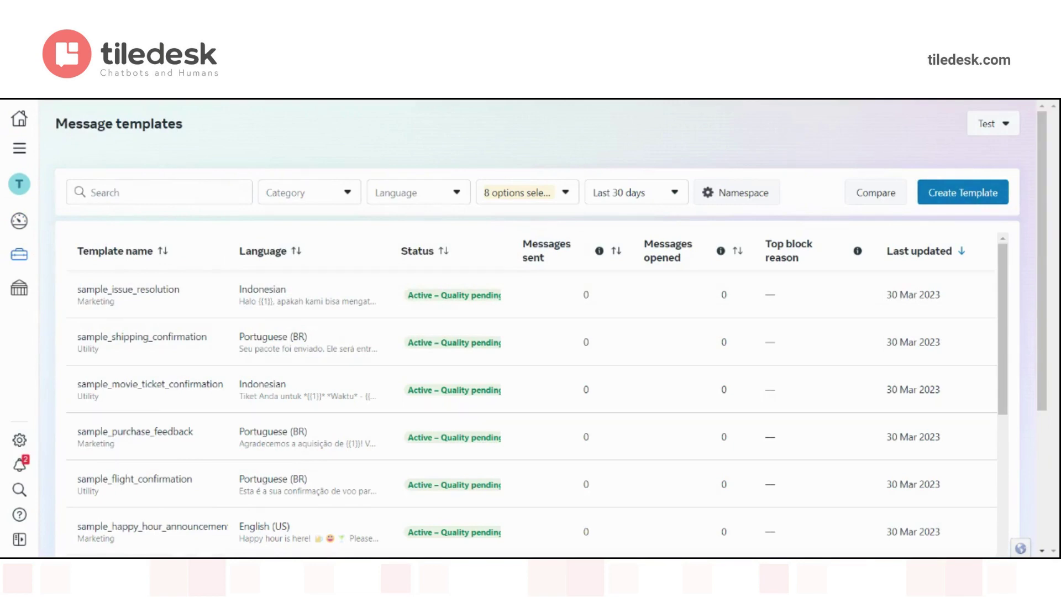
Start a new message template with Create Template and look over the category options.
left_click(963, 191)
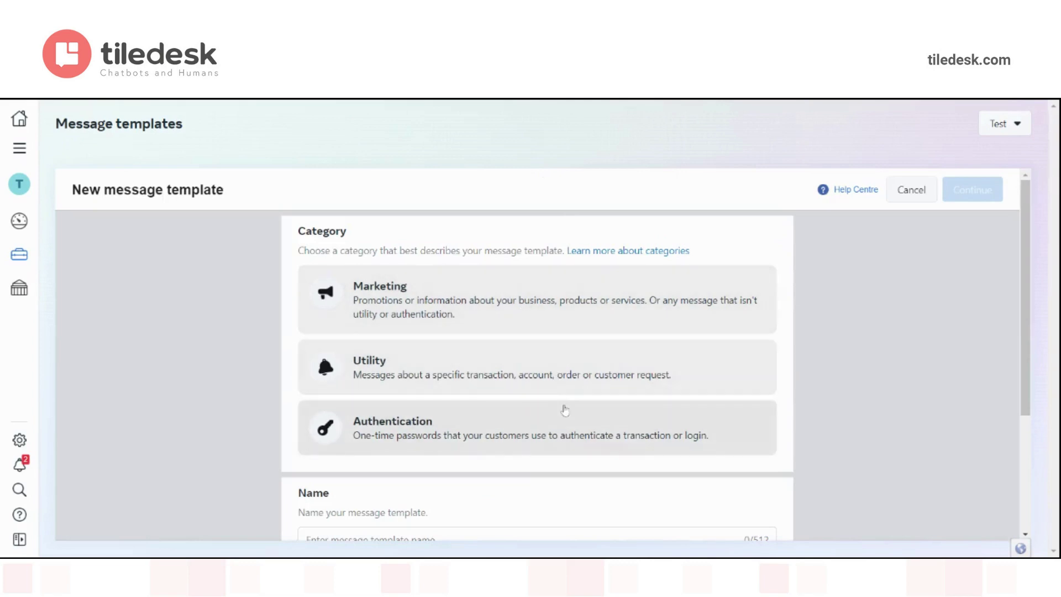
scroll(565, 410, "down", 3)
scroll(564, 410, "up", 3)
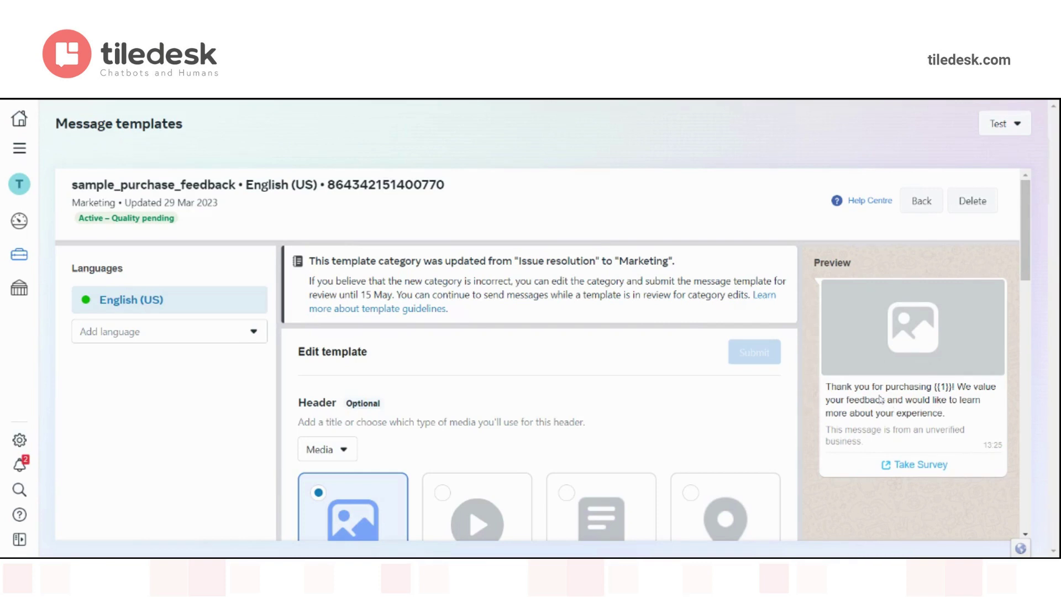
Scroll the sample_purchase_feedback edit form down to review its body, footer and Take Survey button.
scroll(902, 455, "down", 1)
scroll(903, 455, "up", 1)
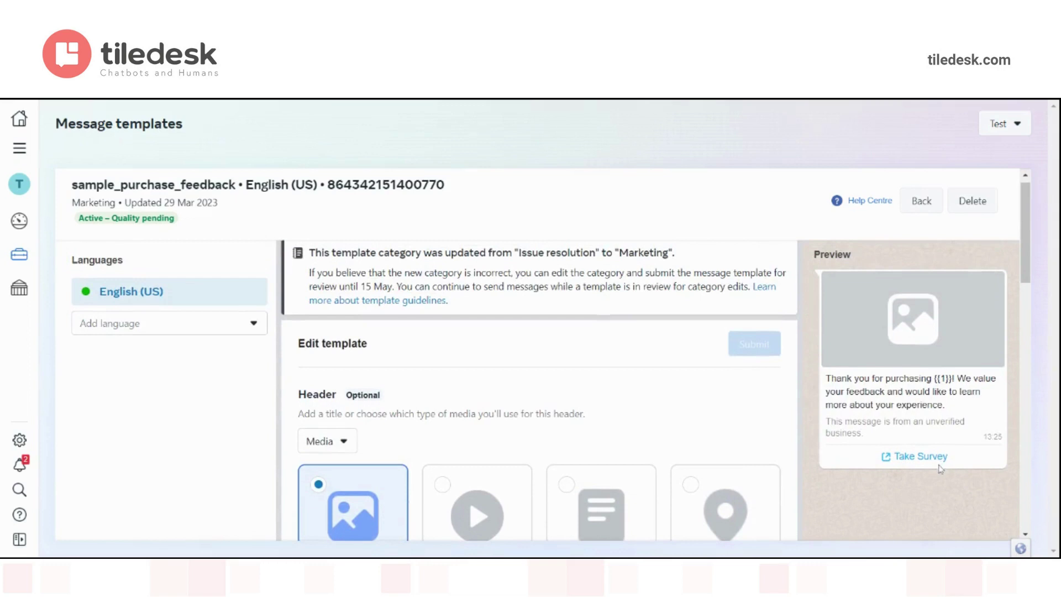
scroll(607, 432, "down", 6)
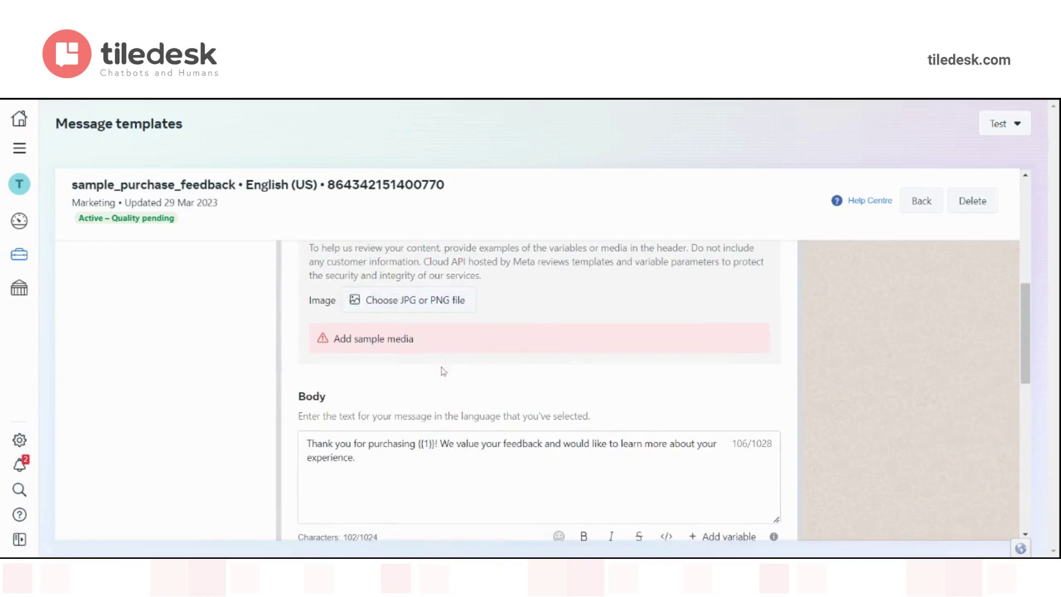
scroll(443, 370, "down", 2)
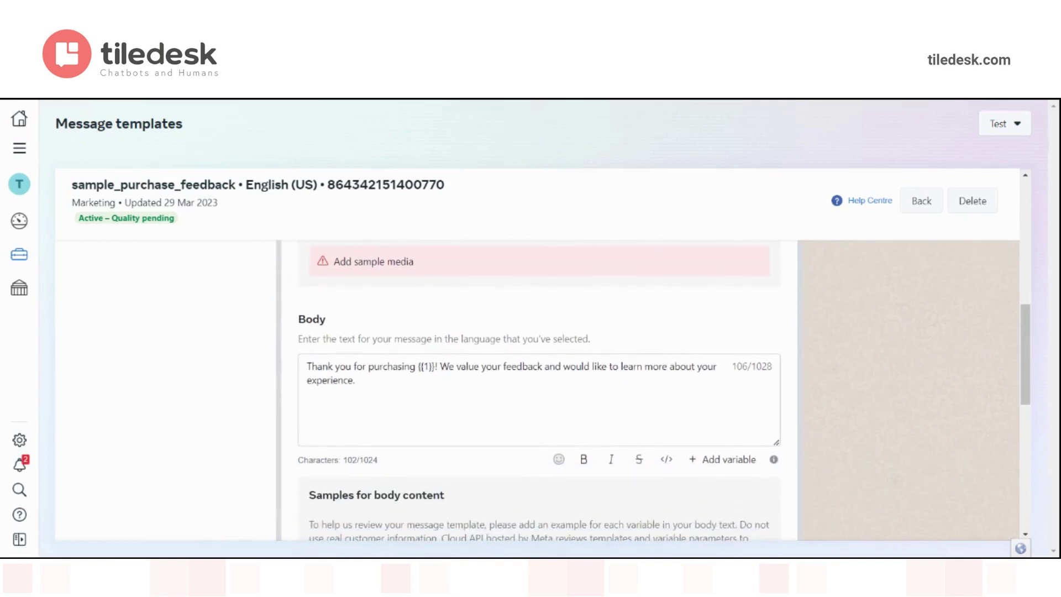
scroll(532, 413, "down", 5)
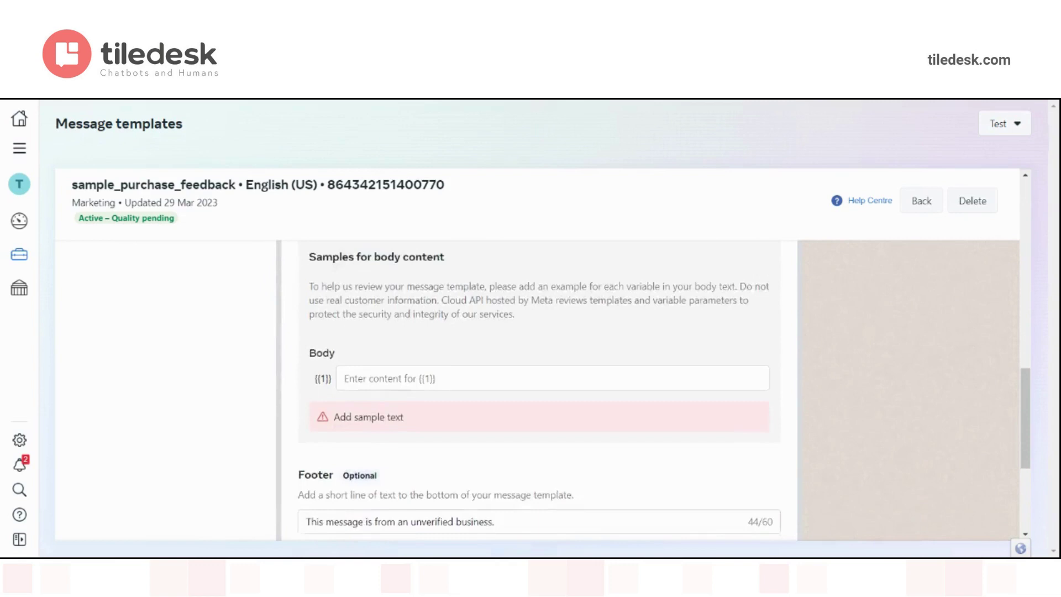
scroll(532, 412, "down", 2)
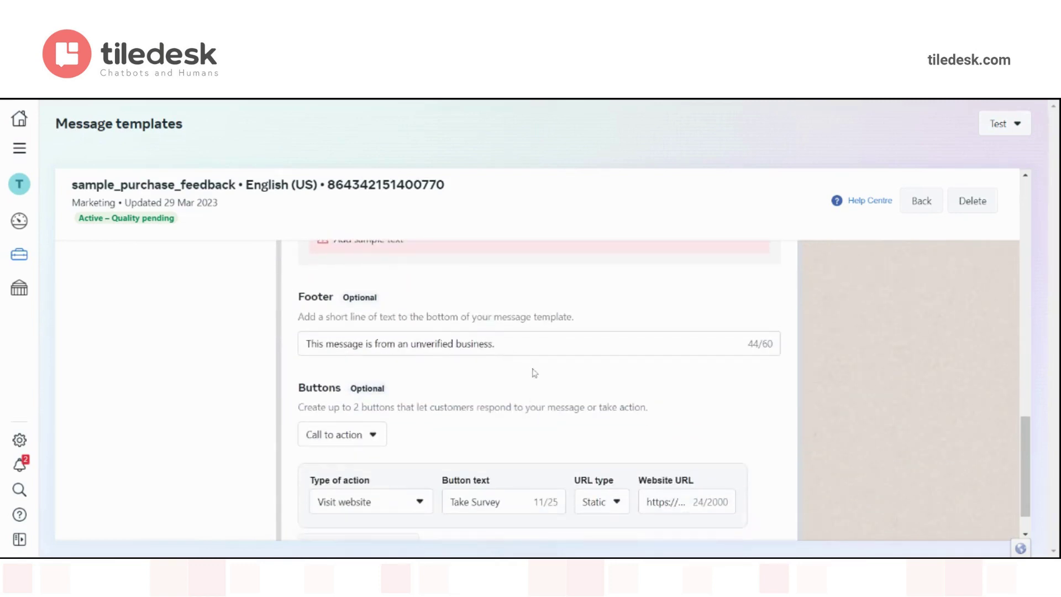
scroll(534, 373, "down", 1)
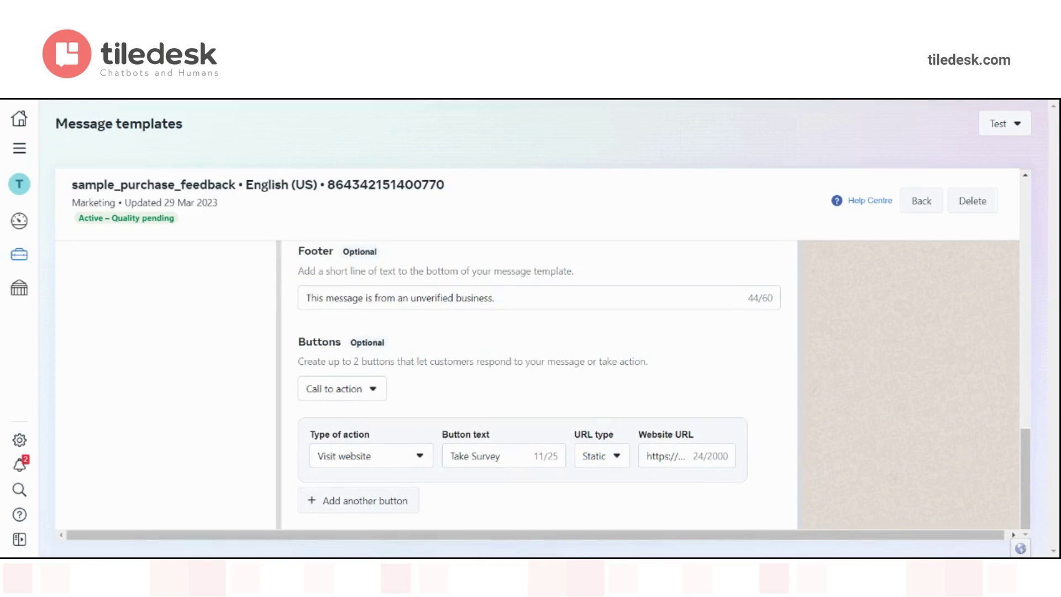
left_click(374, 389)
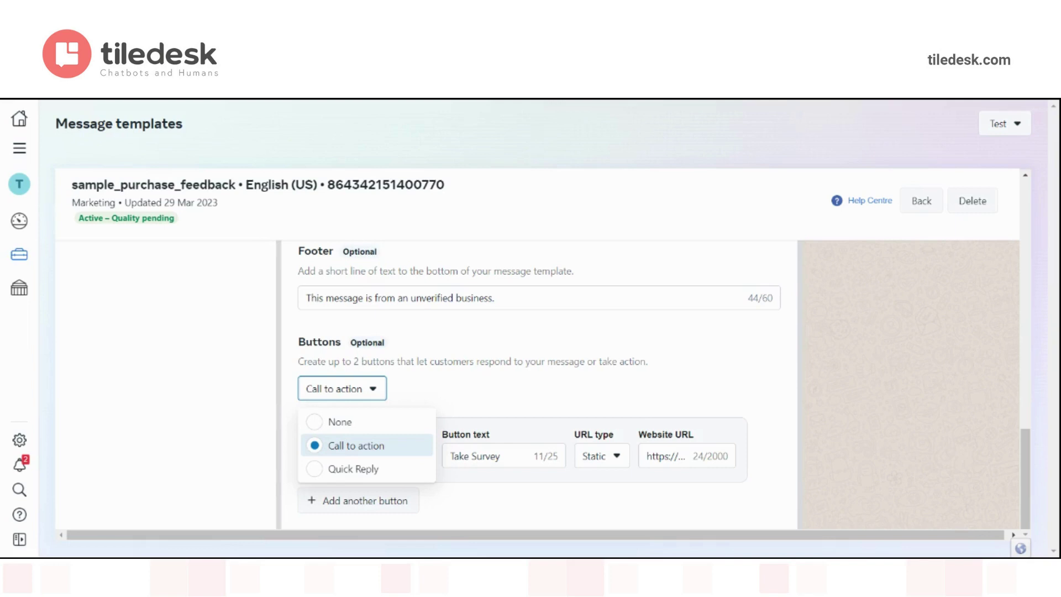
left_click(352, 406)
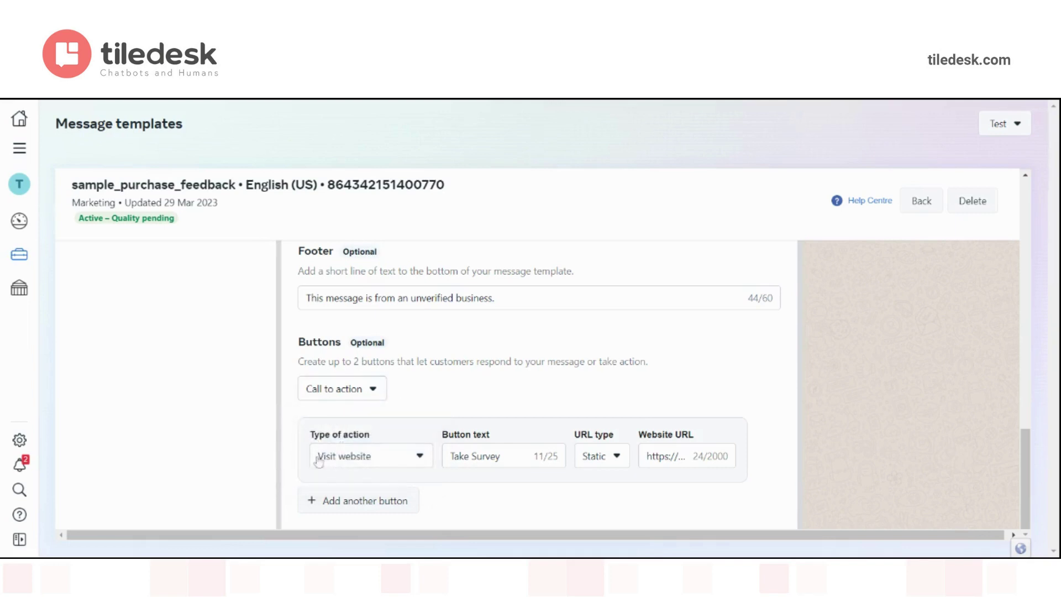
left_click(419, 464)
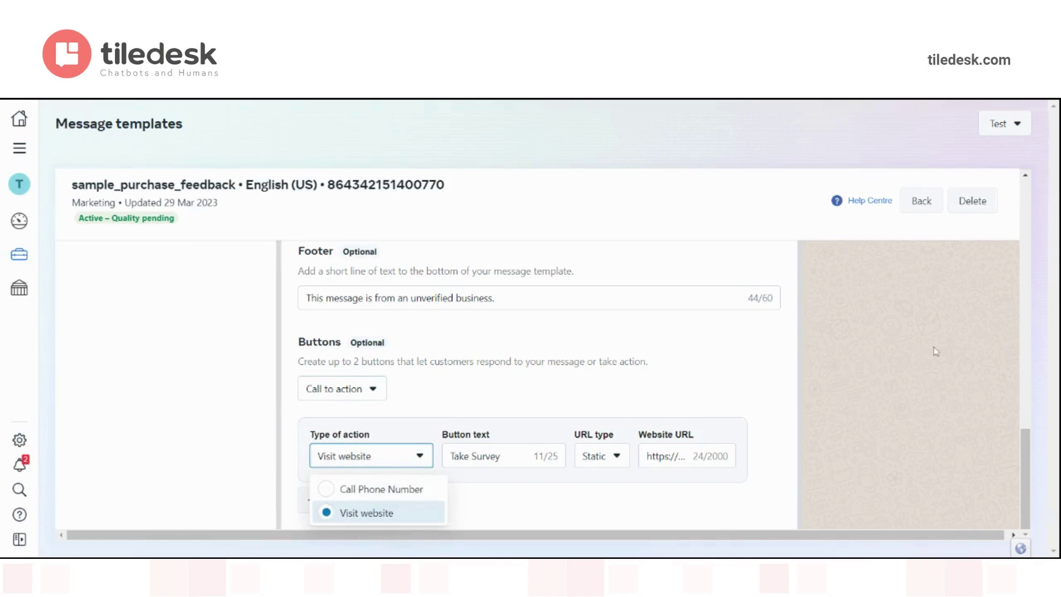
left_click(500, 456)
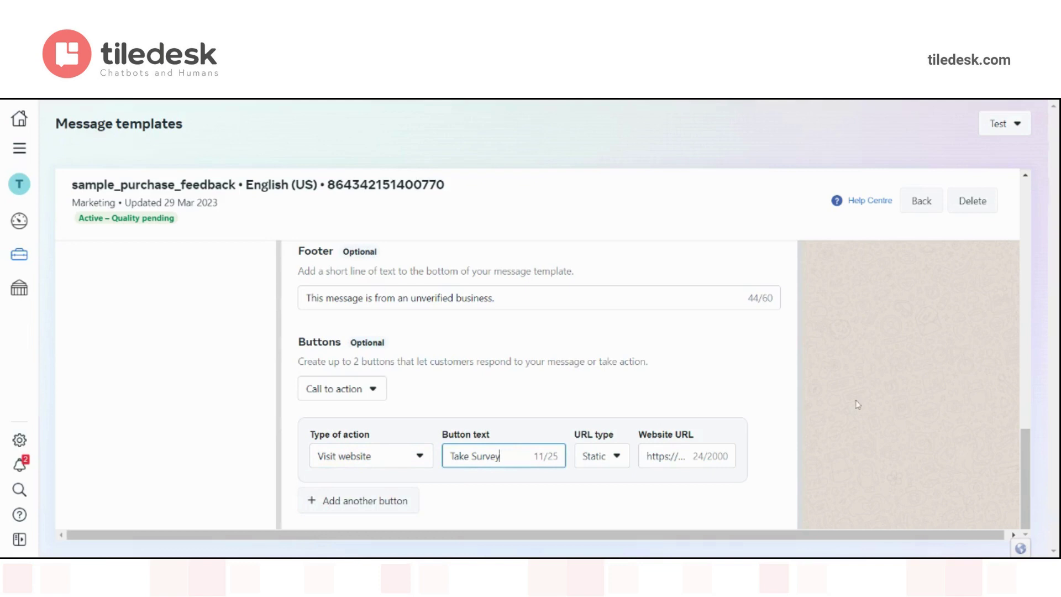
scroll(857, 402, "up", 10)
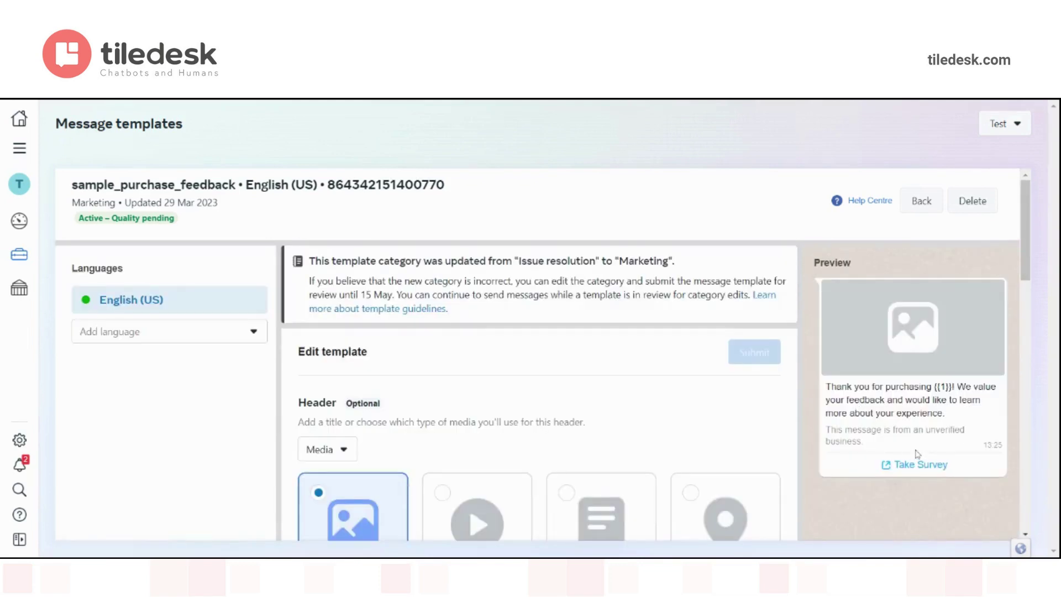
scroll(700, 467, "down", 10)
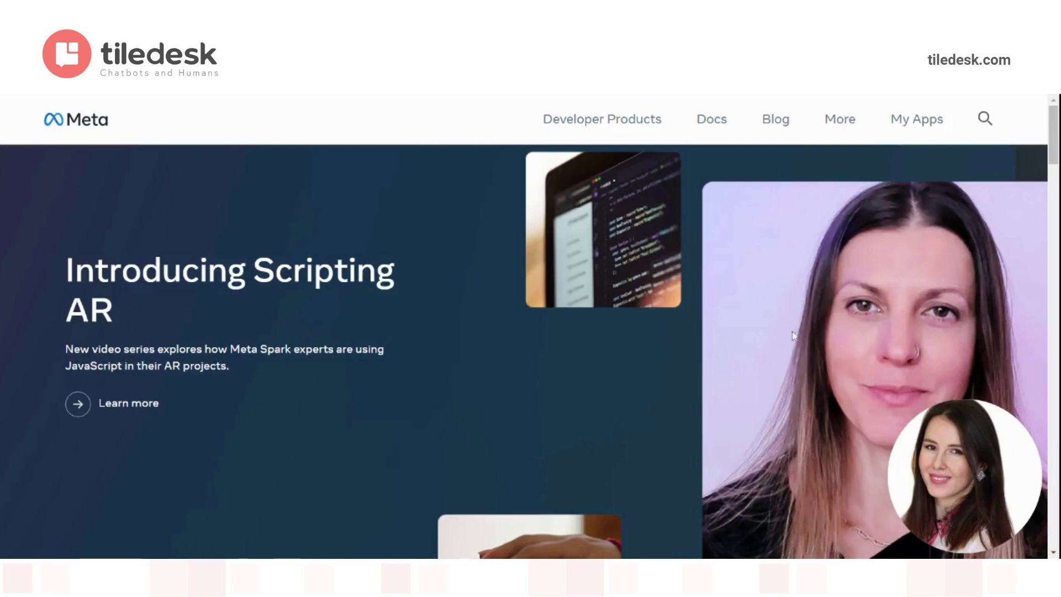
Show the My Apps list in Meta for Developers and scroll through the apps.
left_click(920, 121)
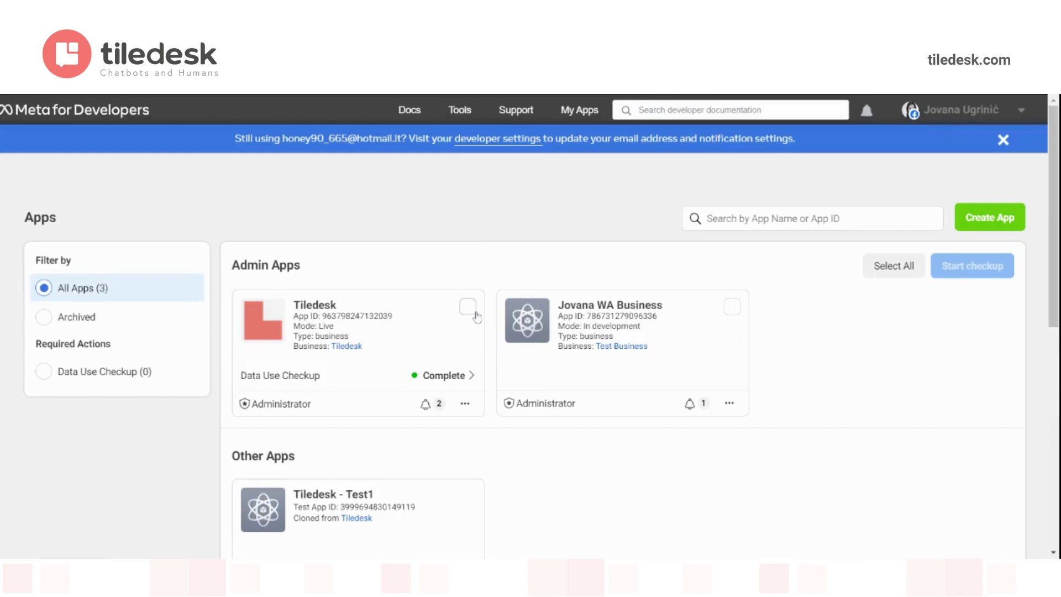
scroll(477, 317, "down", 2)
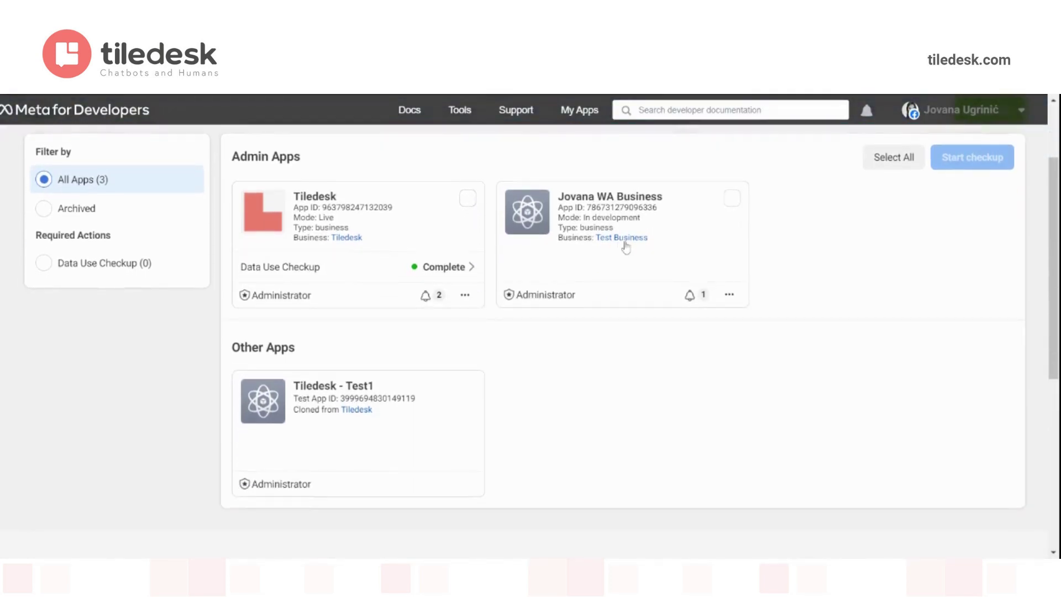
In the Test Business app's WhatsApp API Setup, select the WhatsApp Business Account ID to copy it.
left_click(608, 246)
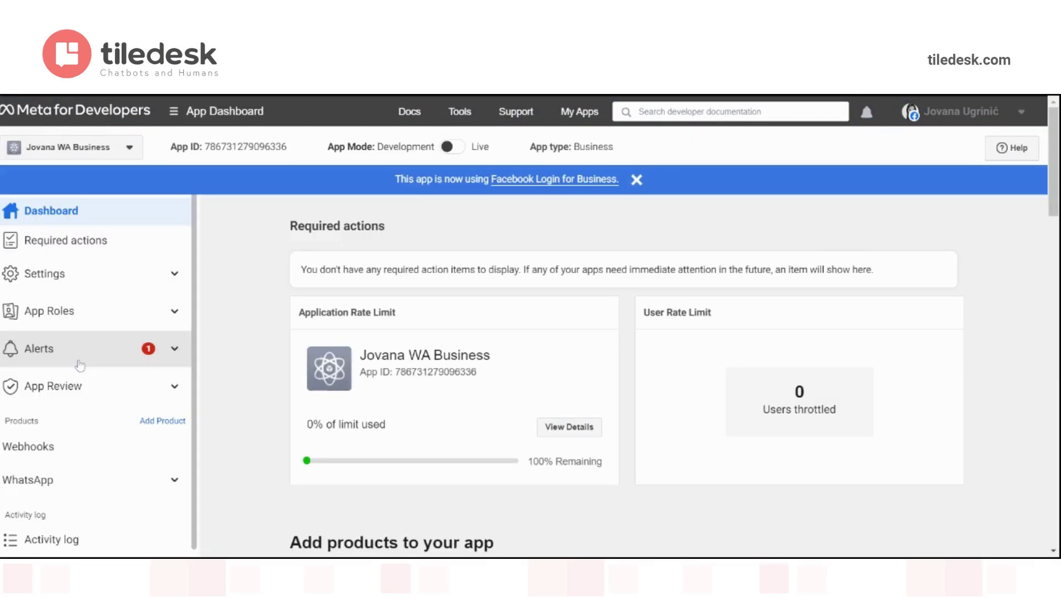
scroll(80, 365, "down", 1)
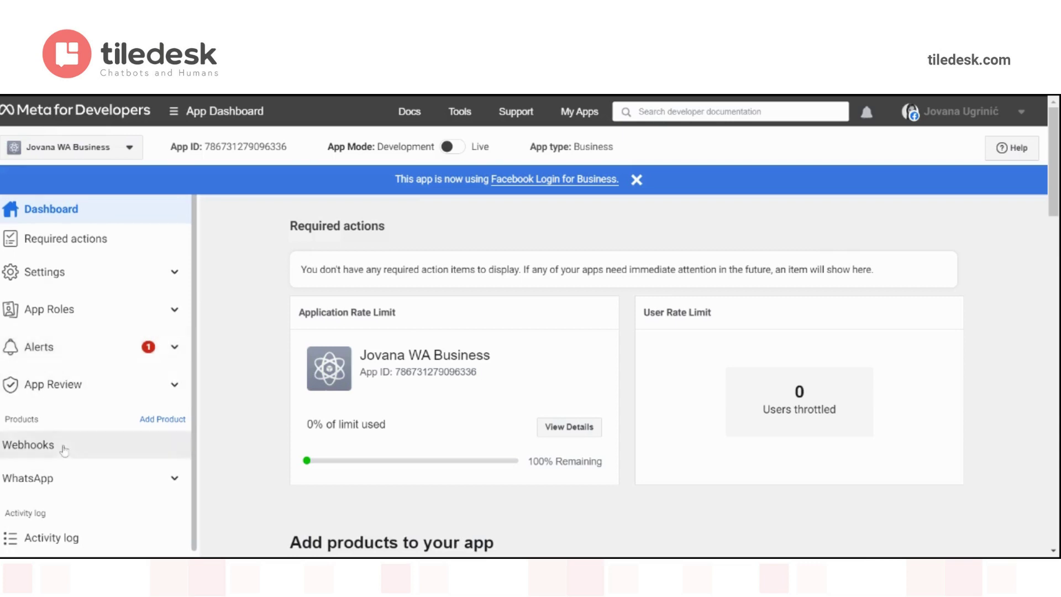
left_click(66, 481)
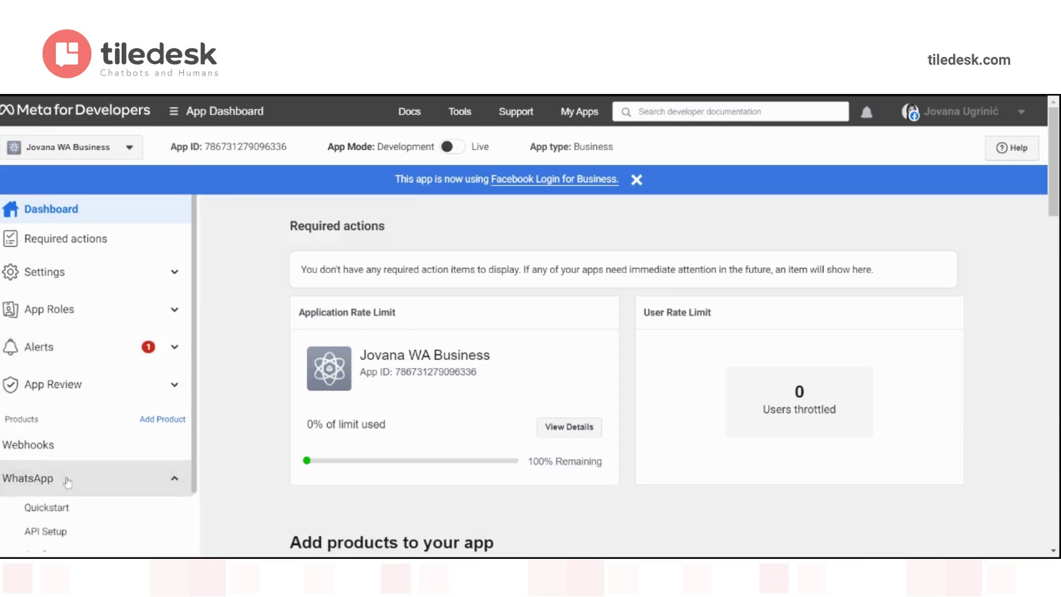
left_click(87, 534)
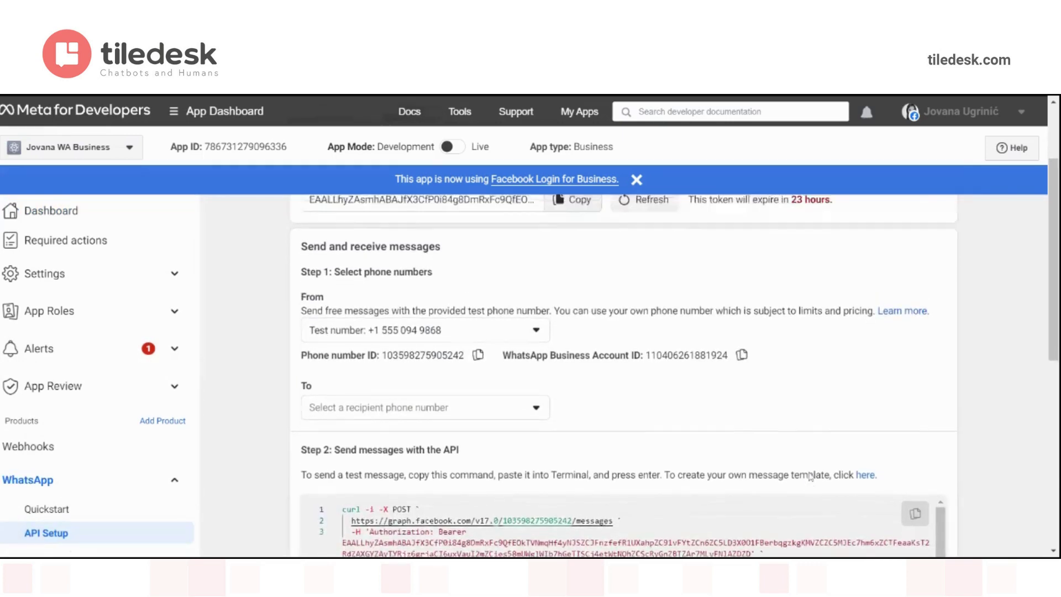
scroll(810, 476, "up", 1)
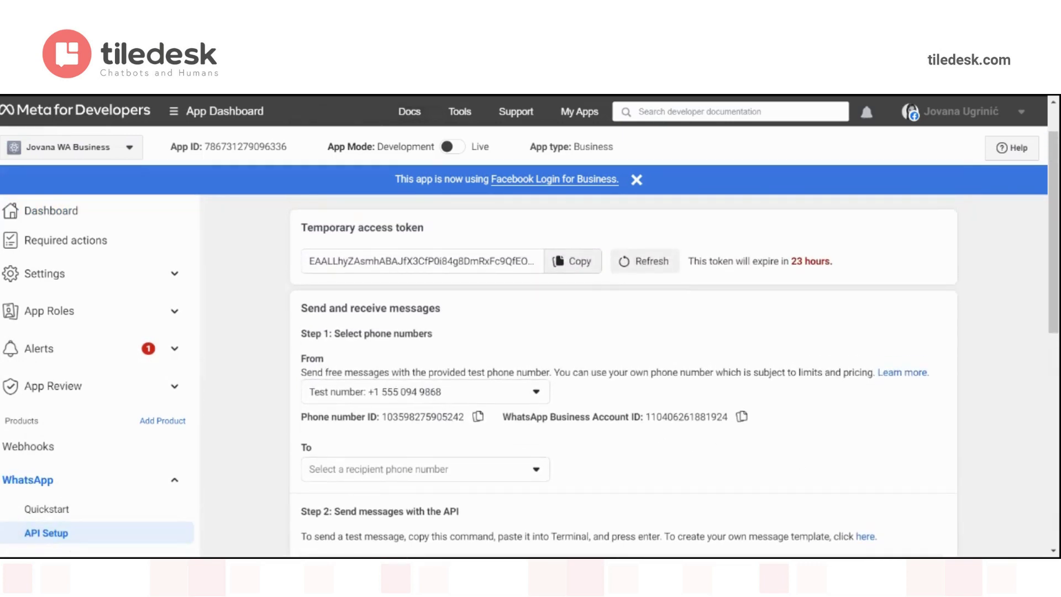
left_click_drag(644, 417, 731, 421)
key("ctrl+c")
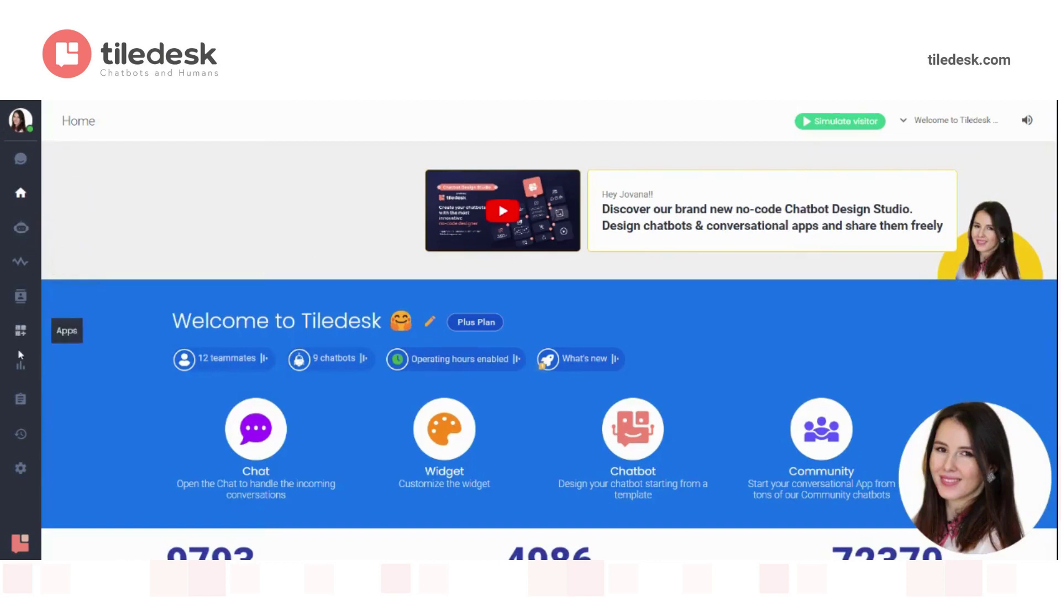
Paste the copied Business Account ID into Tiledesk's WhatsApp Business app settings.
left_click(20, 331)
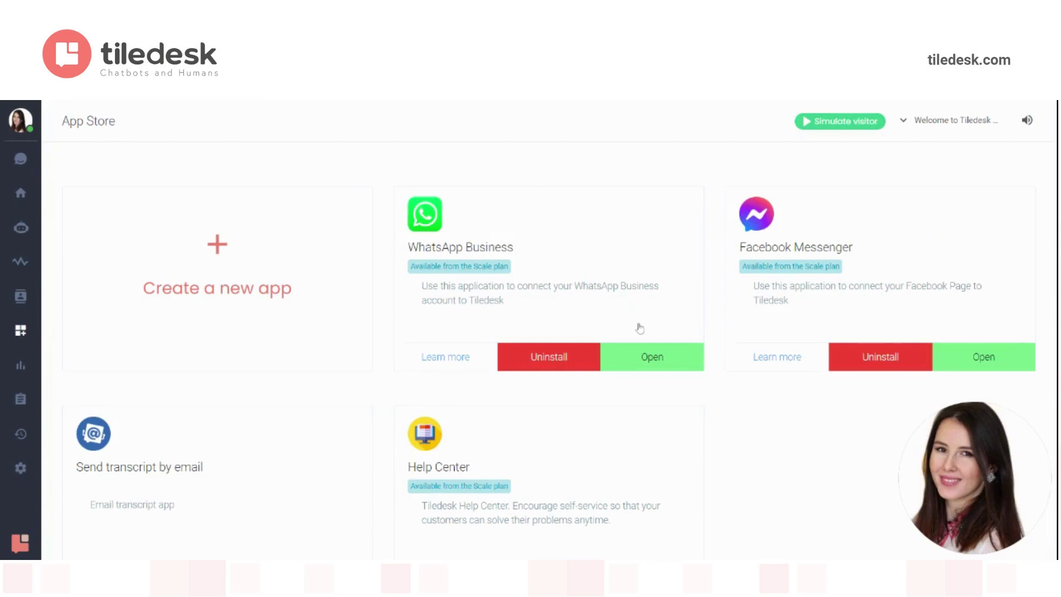
left_click(654, 358)
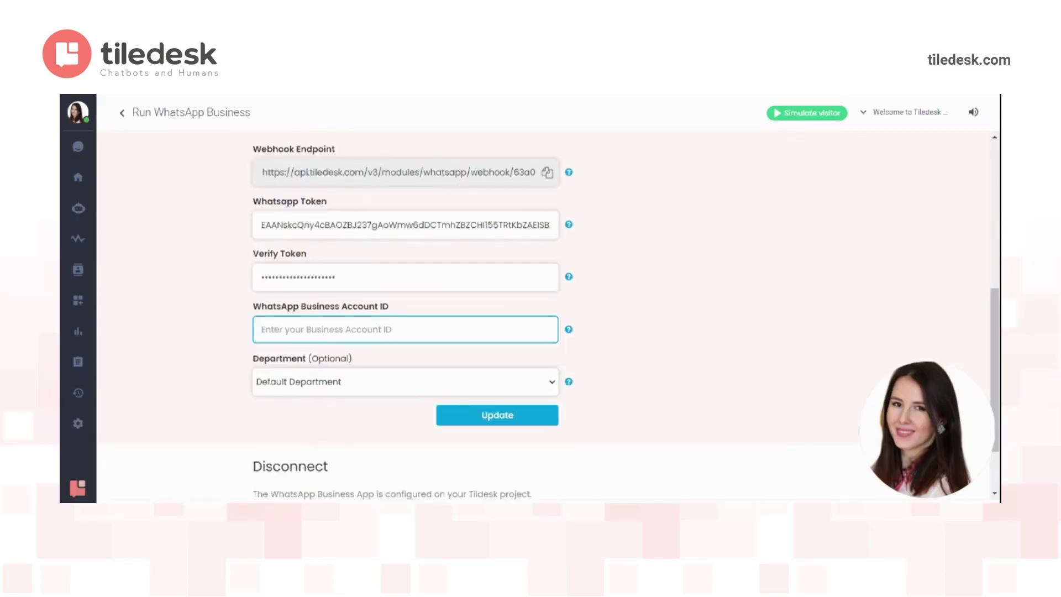
key("ctrl+v")
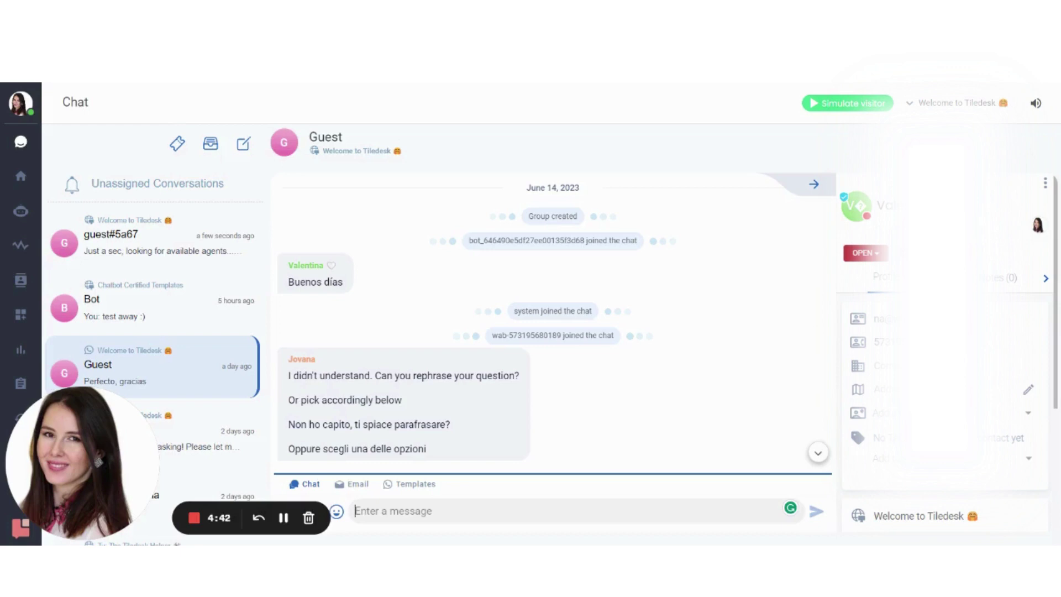
Bring up the Templates picker for the Guest conversation and scroll the template list.
left_click(415, 490)
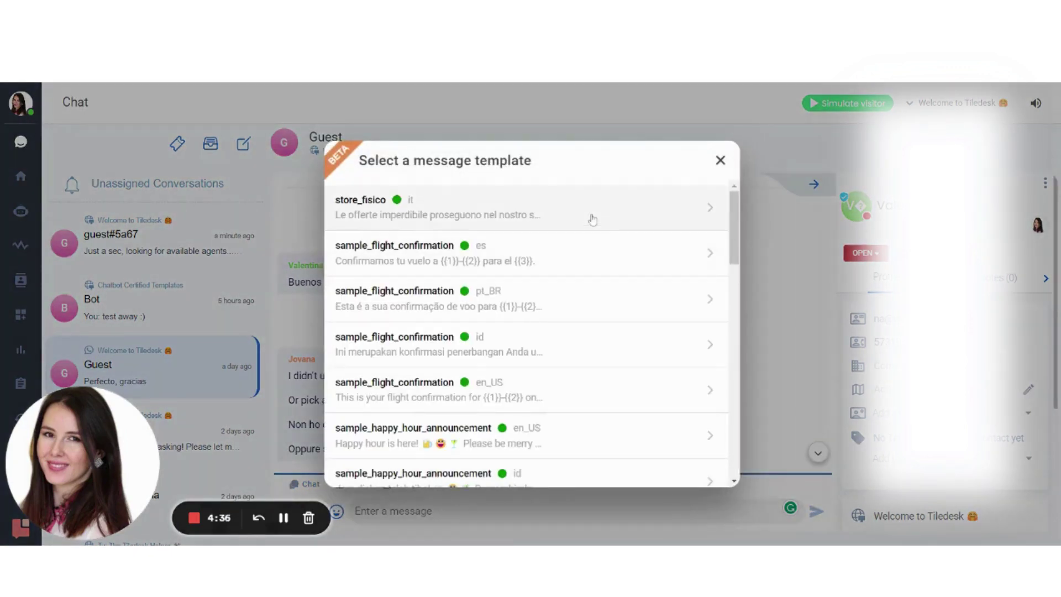
scroll(613, 343, "down", 5)
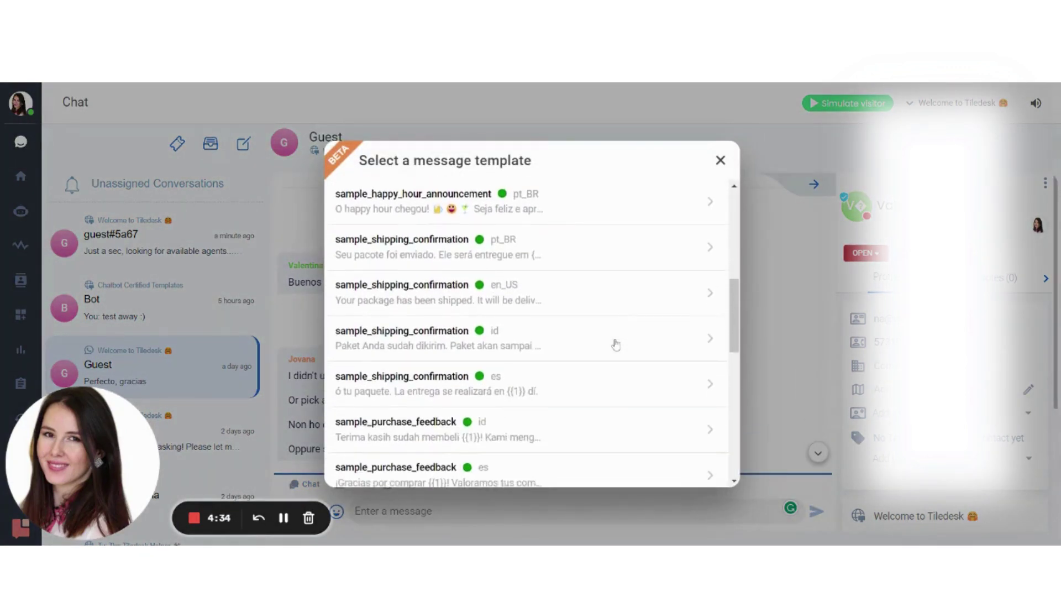